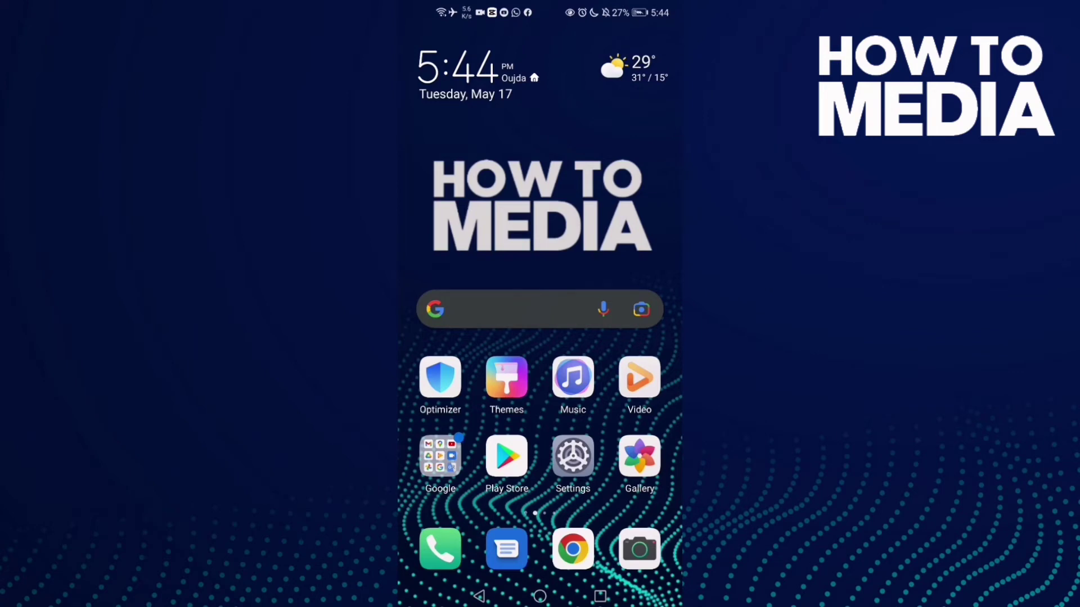
# - Swipe left to the home screen page that holds the Roblox icon
pyautogui.moveTo(624, 338); pyautogui.dragTo(455, 338)
# - Launch Roblox, open the More page and scroll to the Groups tile
pyautogui.click(439, 66)
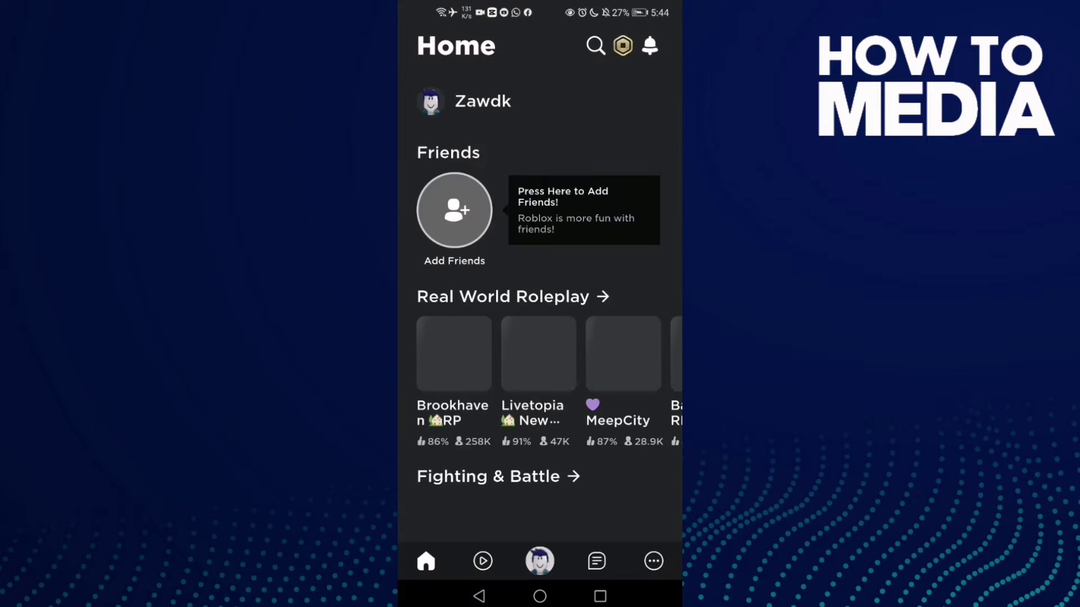
pyautogui.click(661, 561)
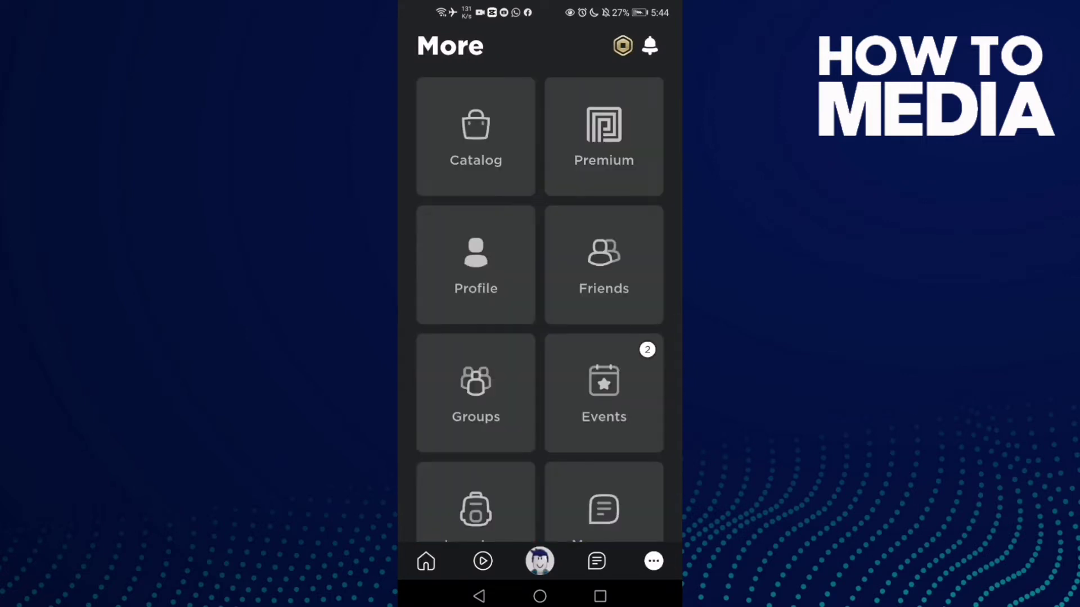
pyautogui.moveTo(629, 485); pyautogui.dragTo(629, 288)
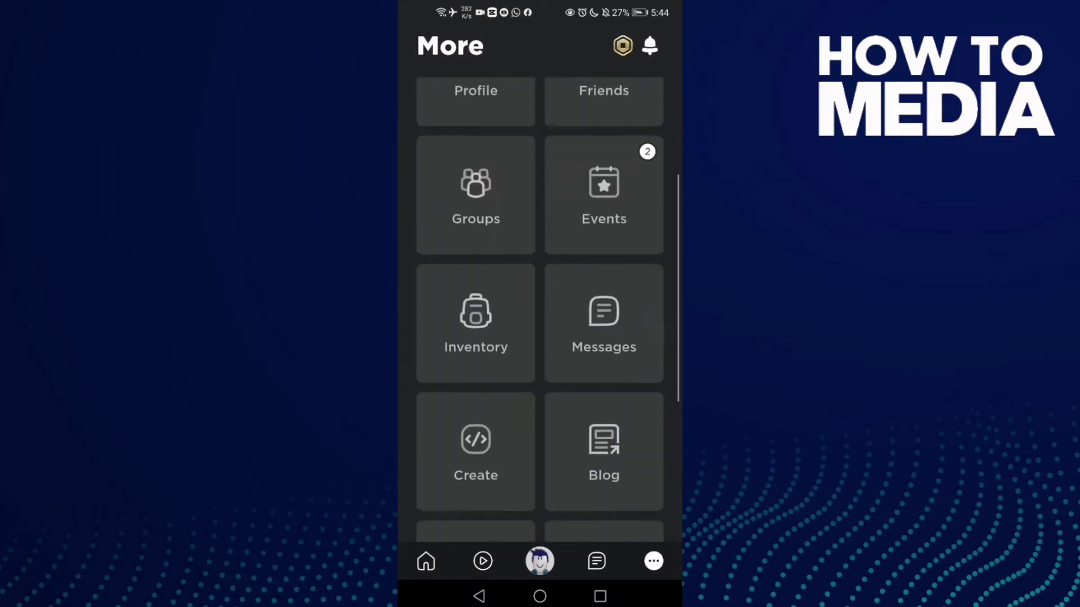
pyautogui.moveTo(641, 376)
pyautogui.mouseDown()
pyautogui.moveTo(651, 346)
pyautogui.moveTo(615, 482)
pyautogui.mouseUp()
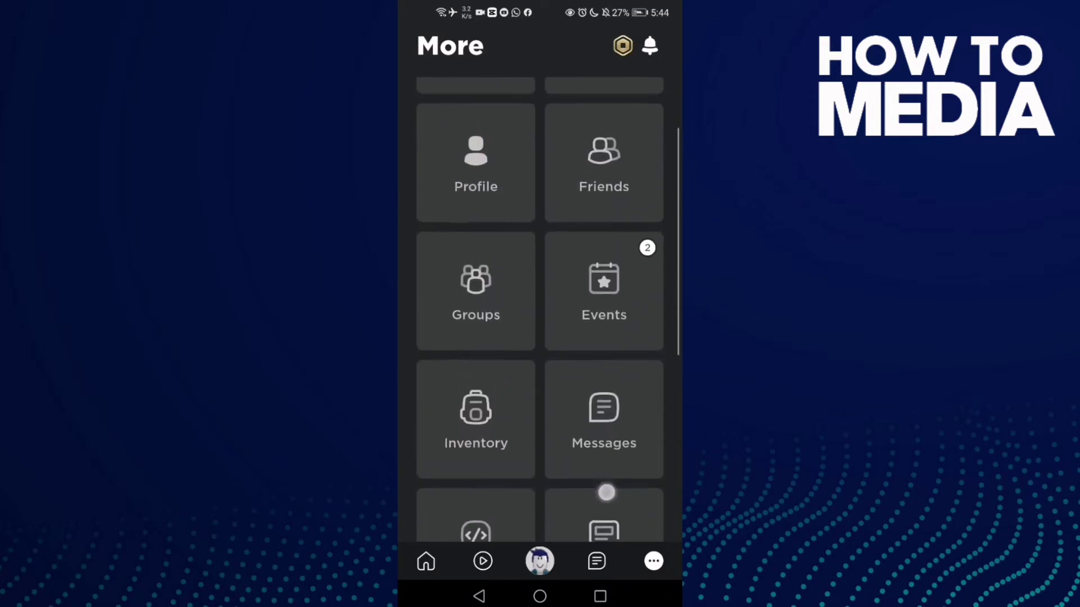
pyautogui.moveTo(647, 351); pyautogui.dragTo(667, 306)
pyautogui.moveTo(518, 214); pyautogui.dragTo(494, 228)
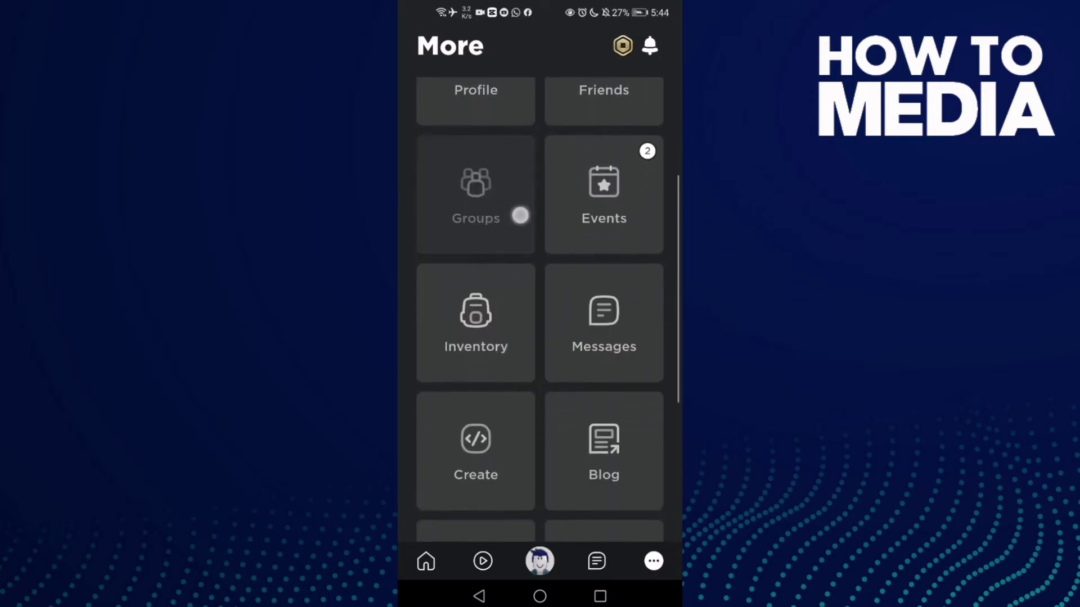
# - Open Chillz Studios from My Groups and bring up its ••• options menu
pyautogui.click(489, 218)
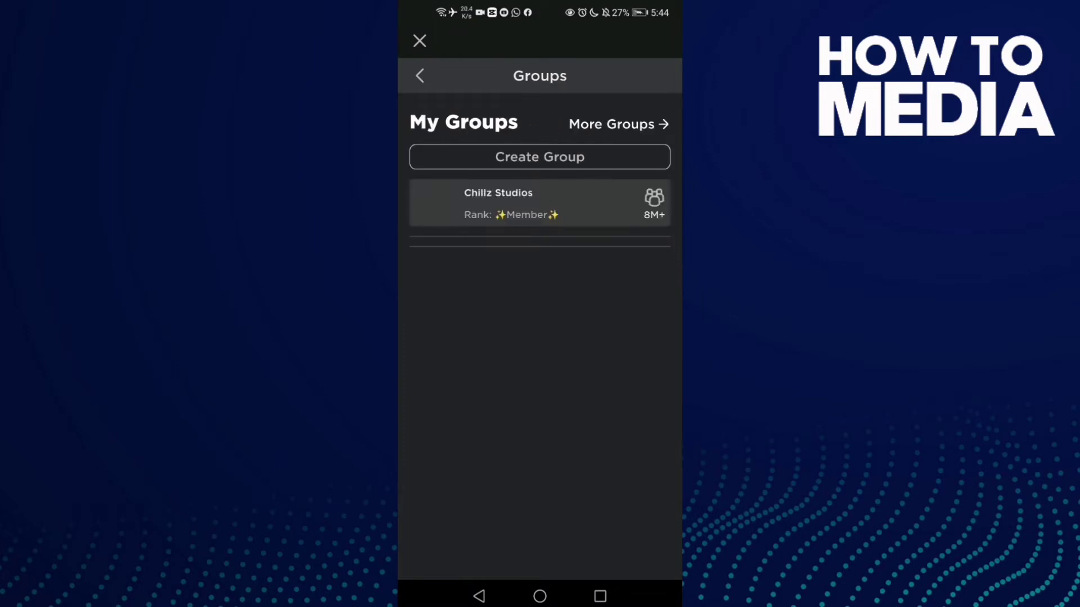
pyautogui.click(570, 214)
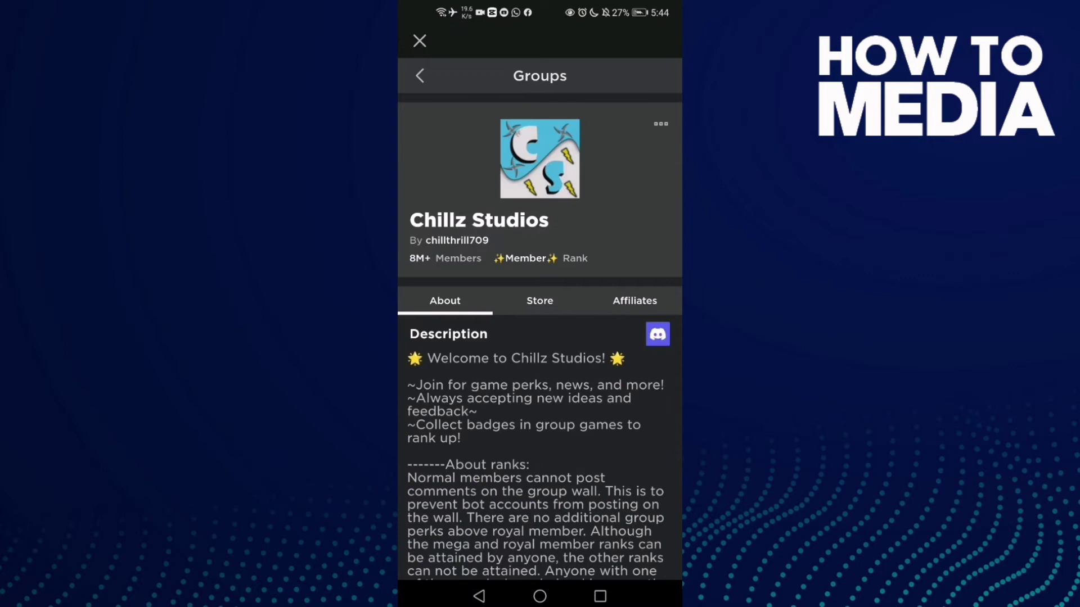
pyautogui.click(663, 124)
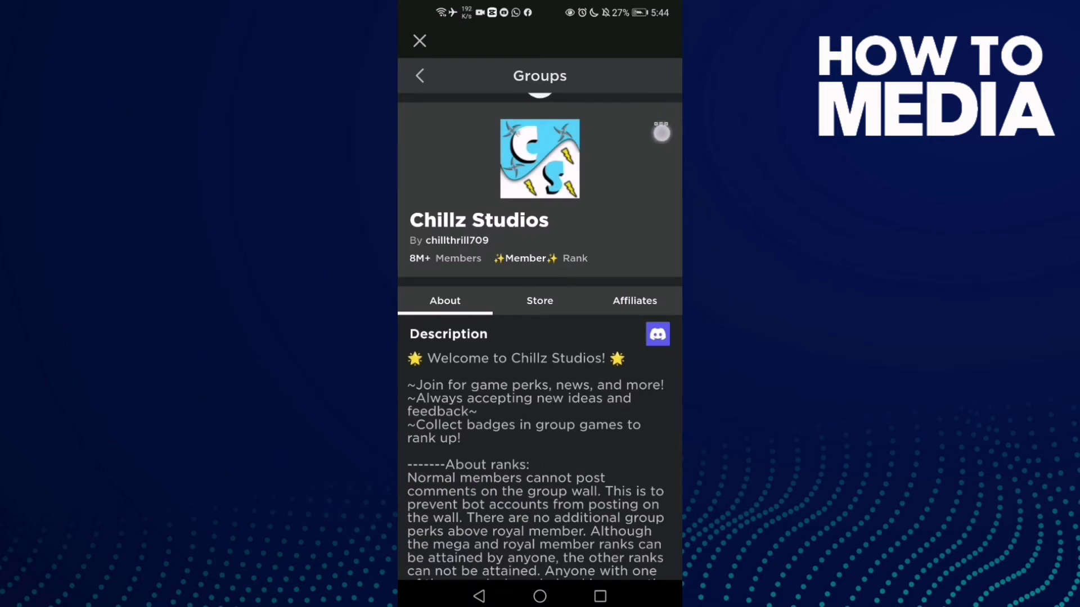
# - Confirm Remove Primary for Chillz Studios with Yes, then go to the Android home screen
pyautogui.click(663, 125)
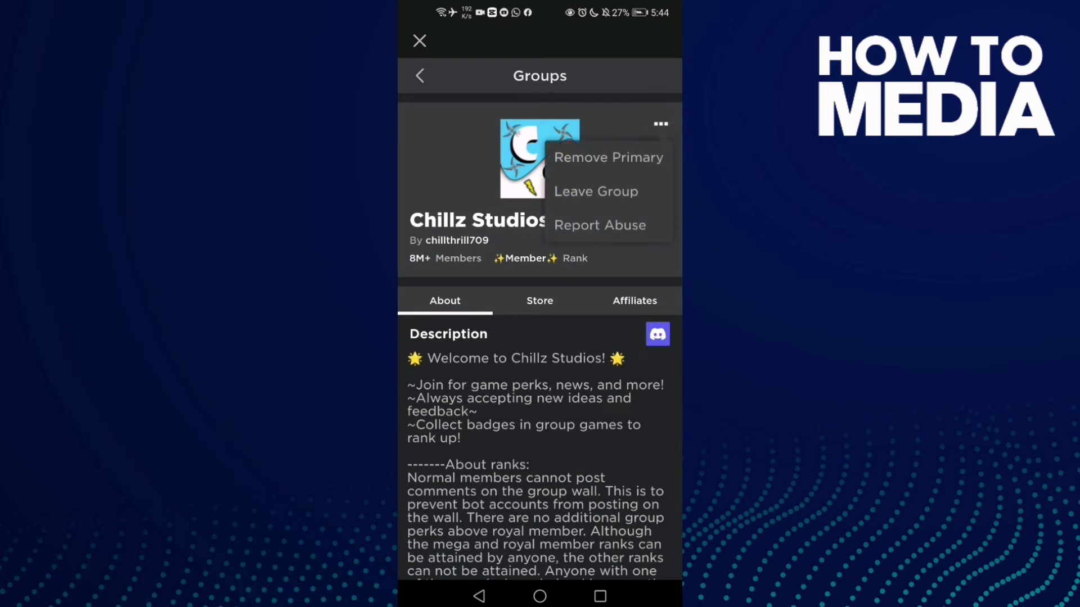
pyautogui.click(625, 163)
pyautogui.click(621, 158)
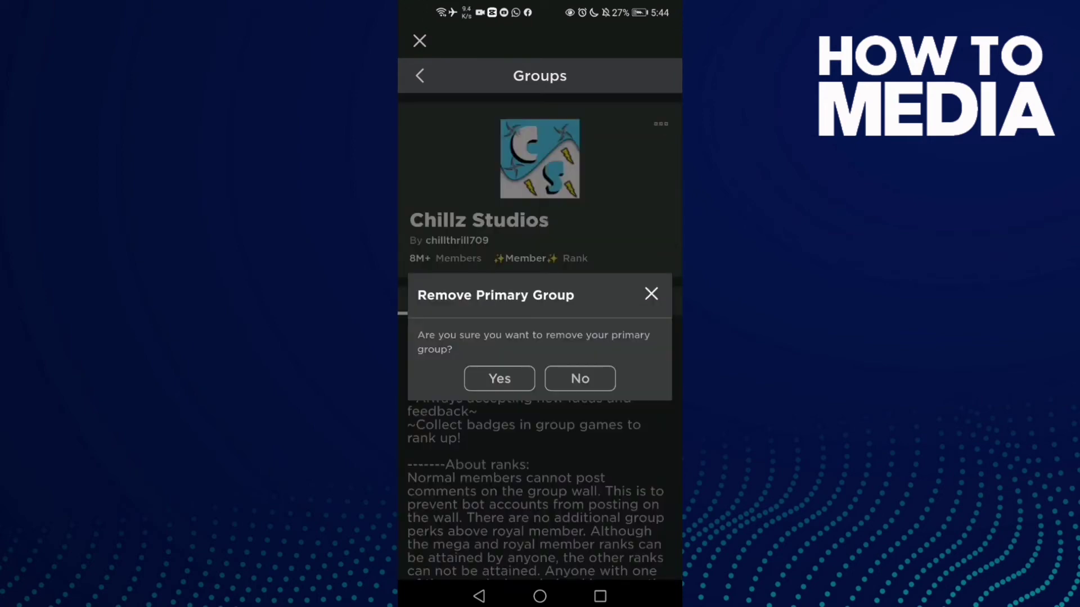
pyautogui.click(500, 380)
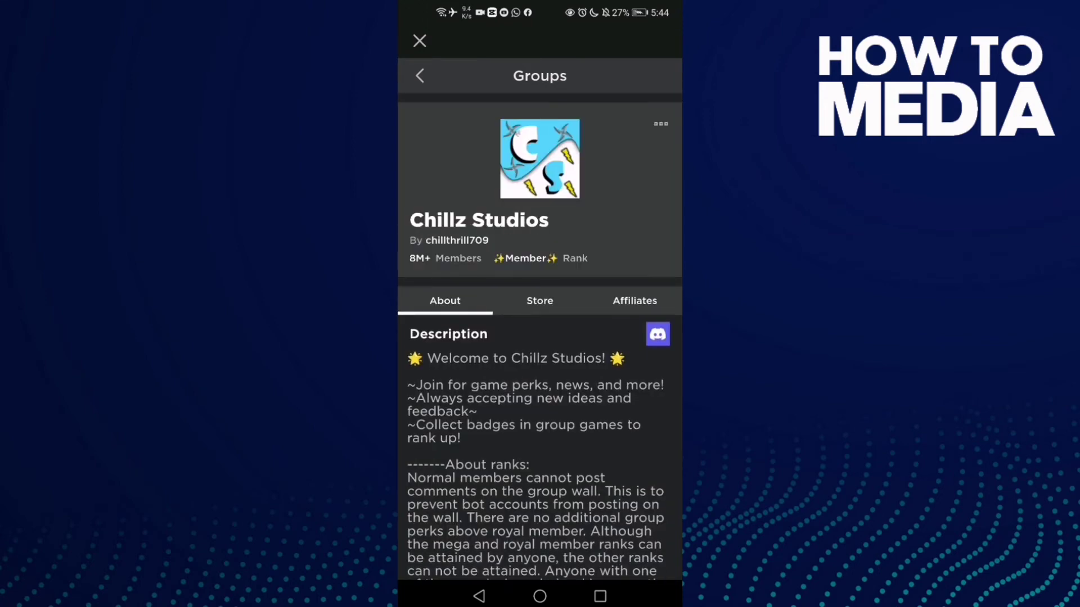
pyautogui.click(540, 597)
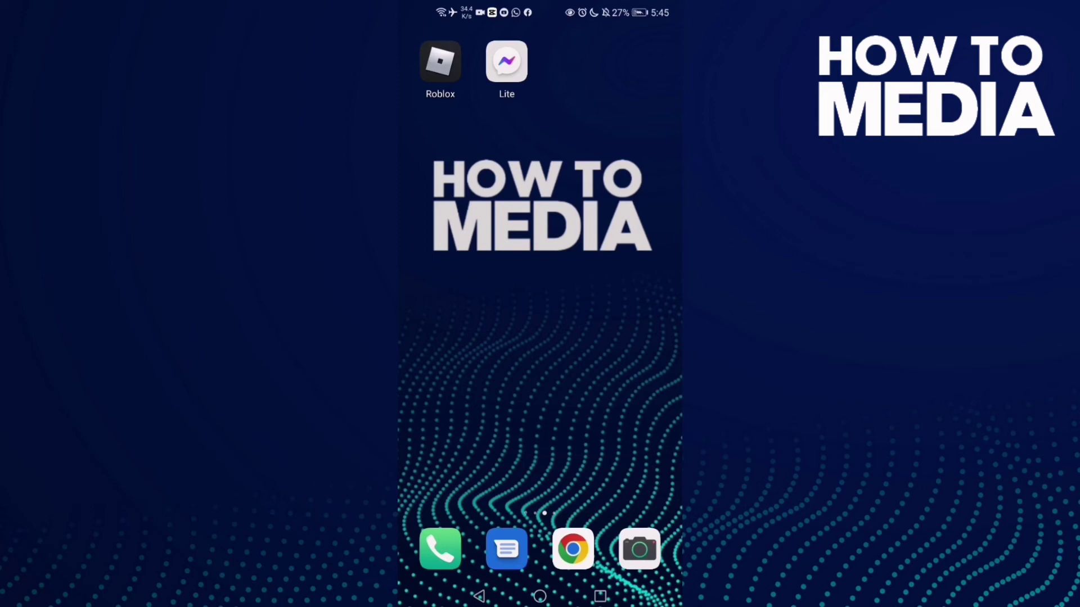
# - Swipe right to the main home page with the clock, search bar and app grid
pyautogui.moveTo(456, 337); pyautogui.dragTo(641, 338)
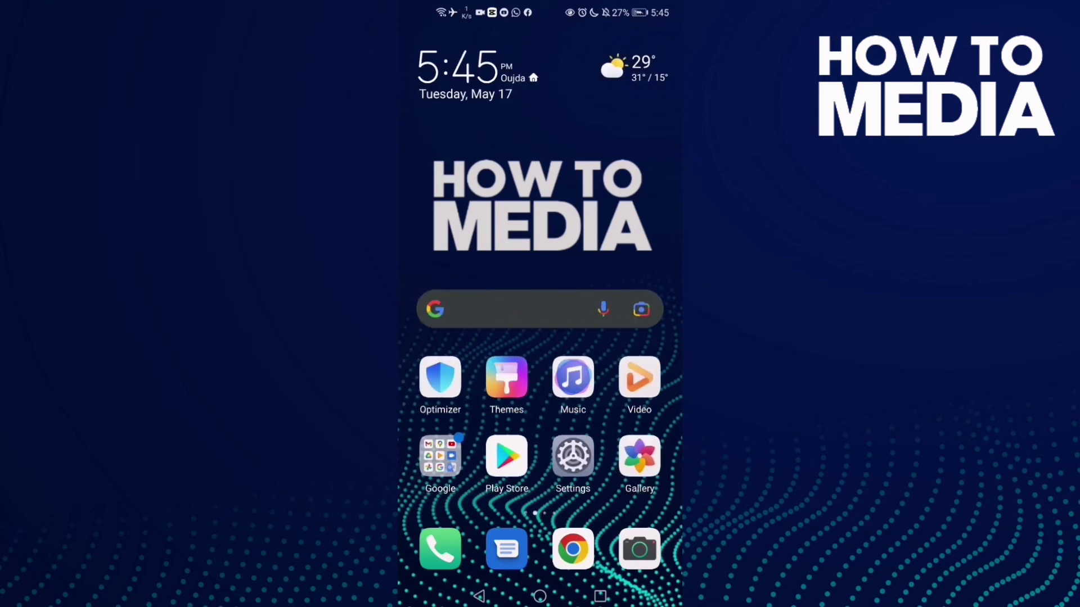